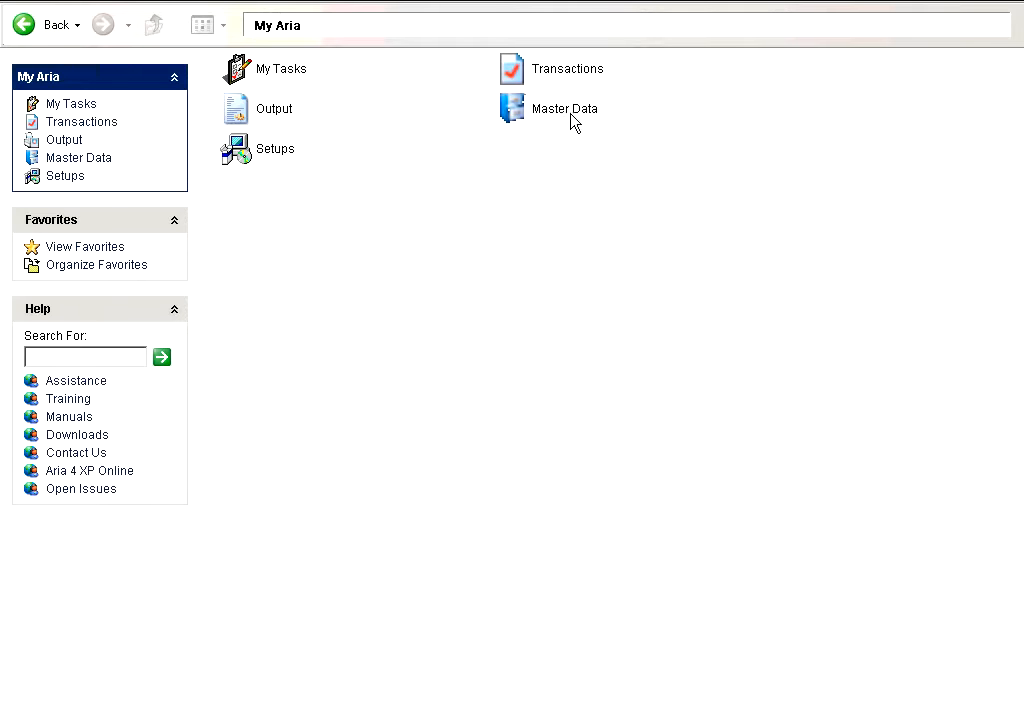
- Open the Transfer Inventory screen from the Inventory Control transactions
double_click(540, 73)
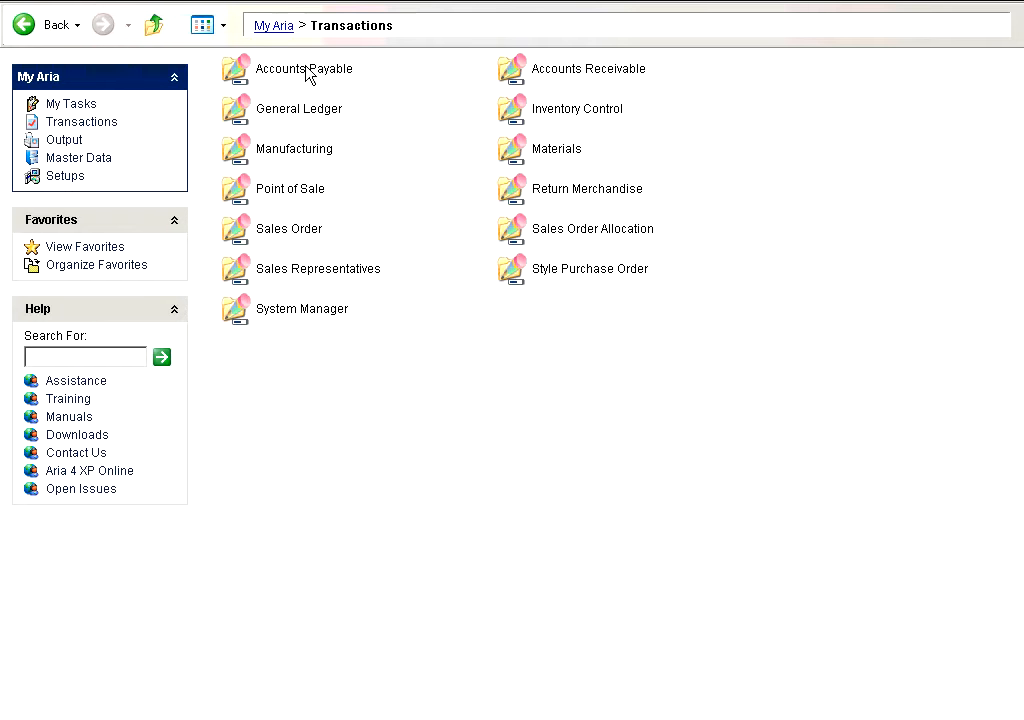
double_click(508, 106)
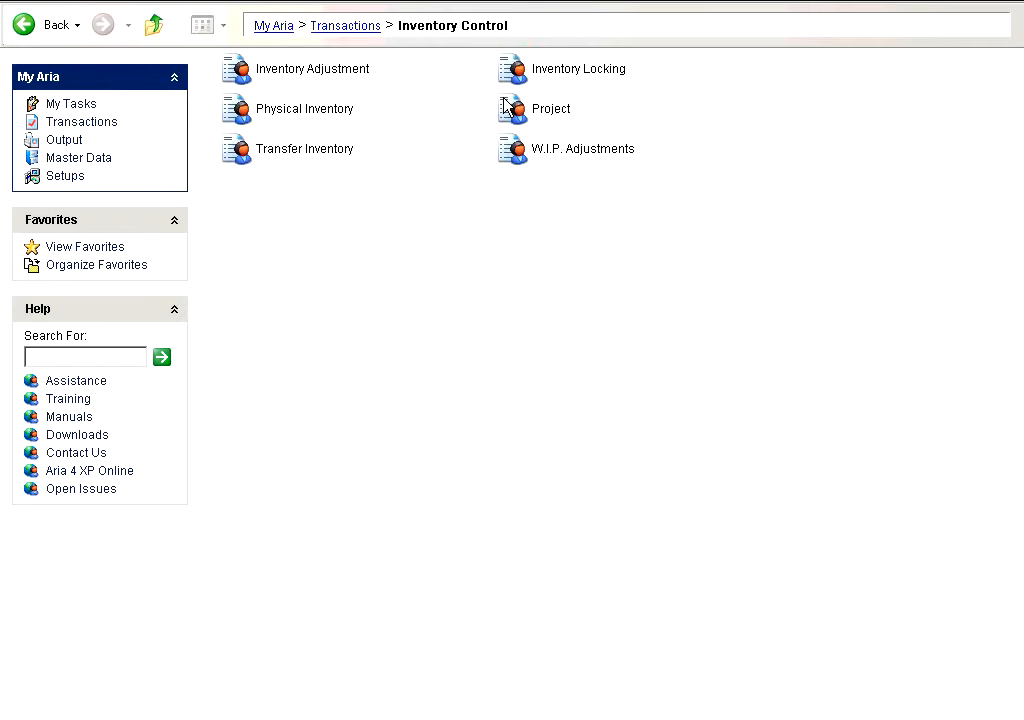
click(234, 155)
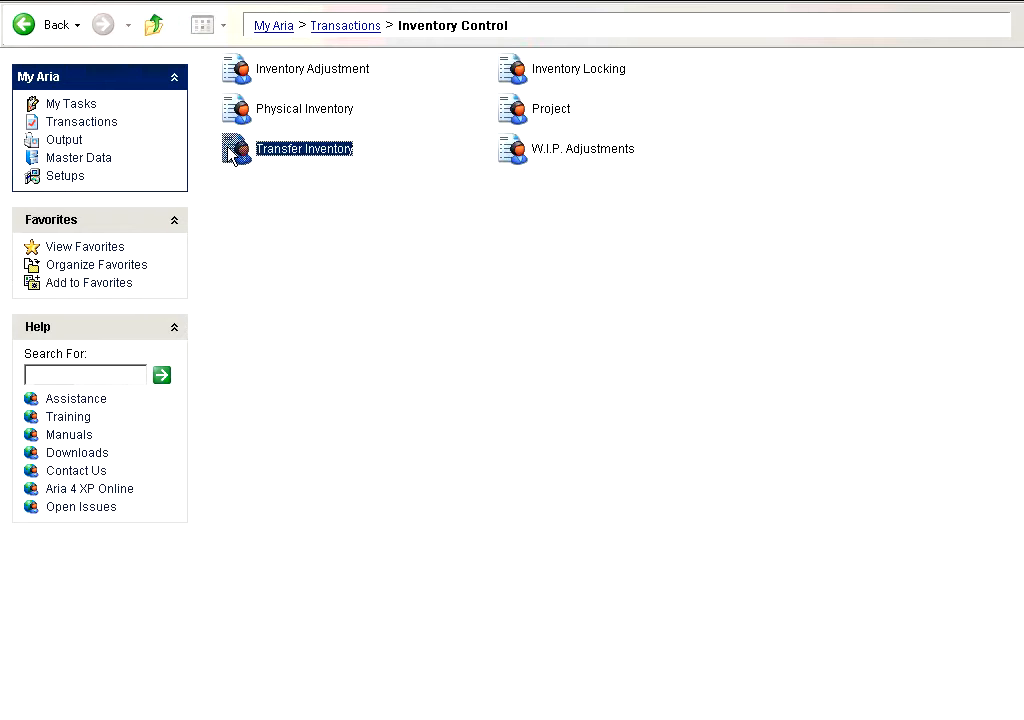
double_click(231, 153)
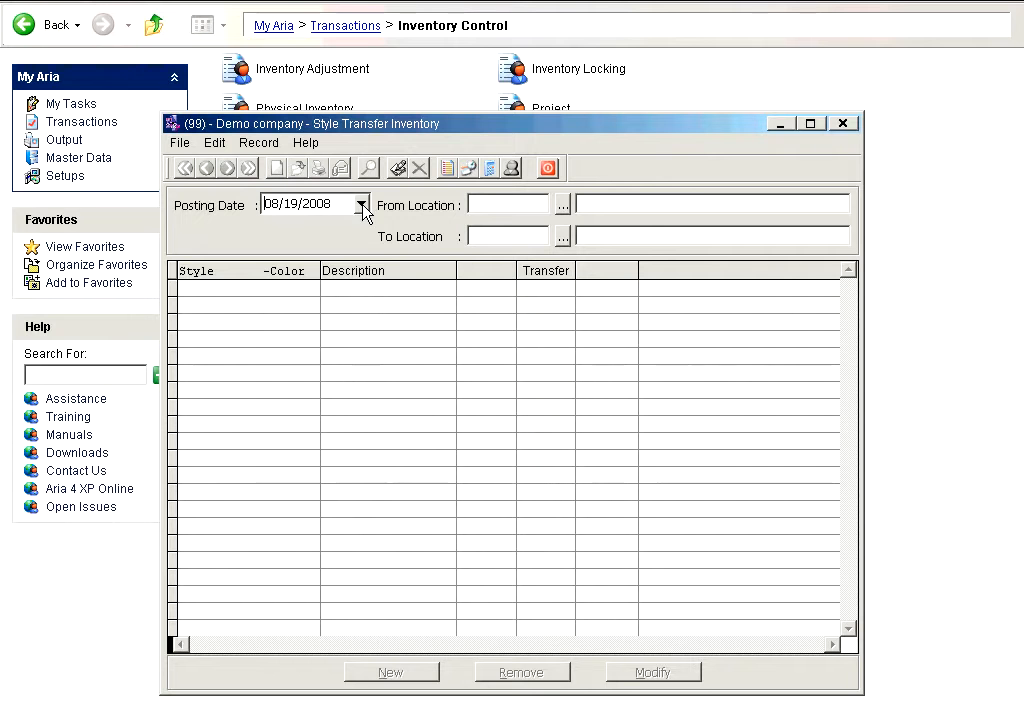
- Set the transfer's source location to BROOK (Brooklyn Warehouse) and its destination to OHIA (Ohio Warehouse)
key(Tab)
click(560, 207)
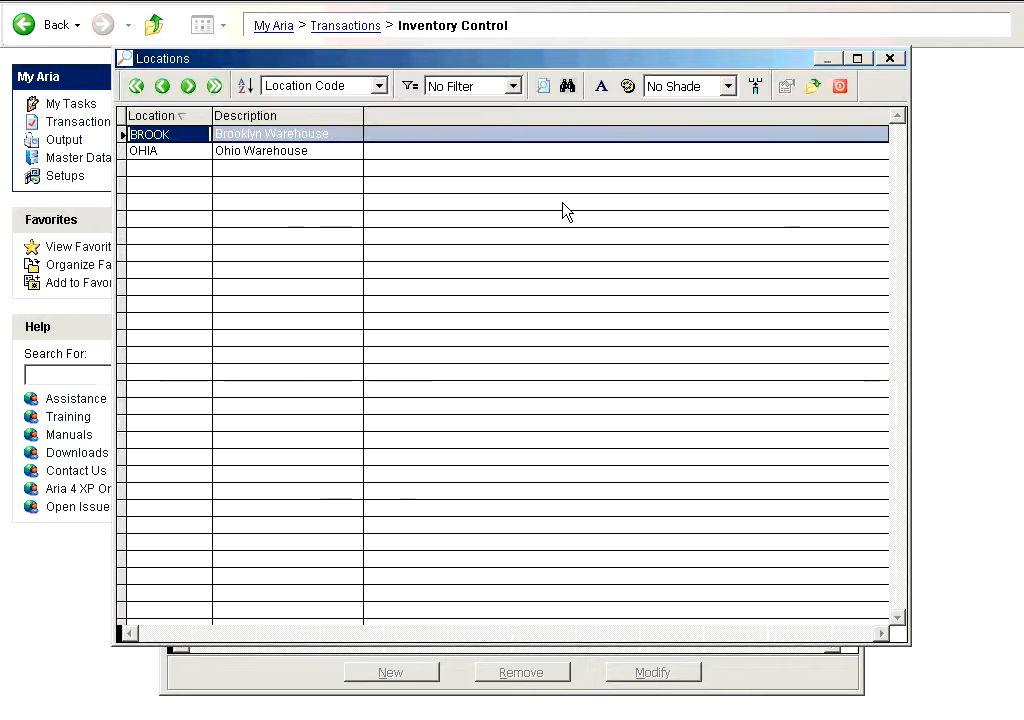
key(Return)
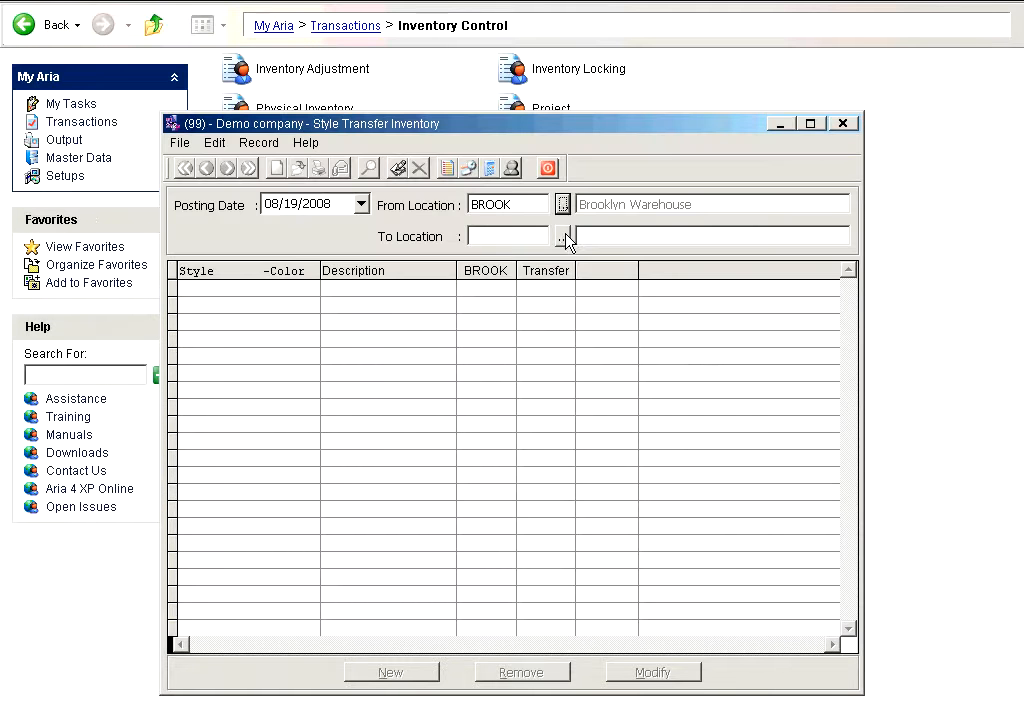
click(564, 236)
click(386, 155)
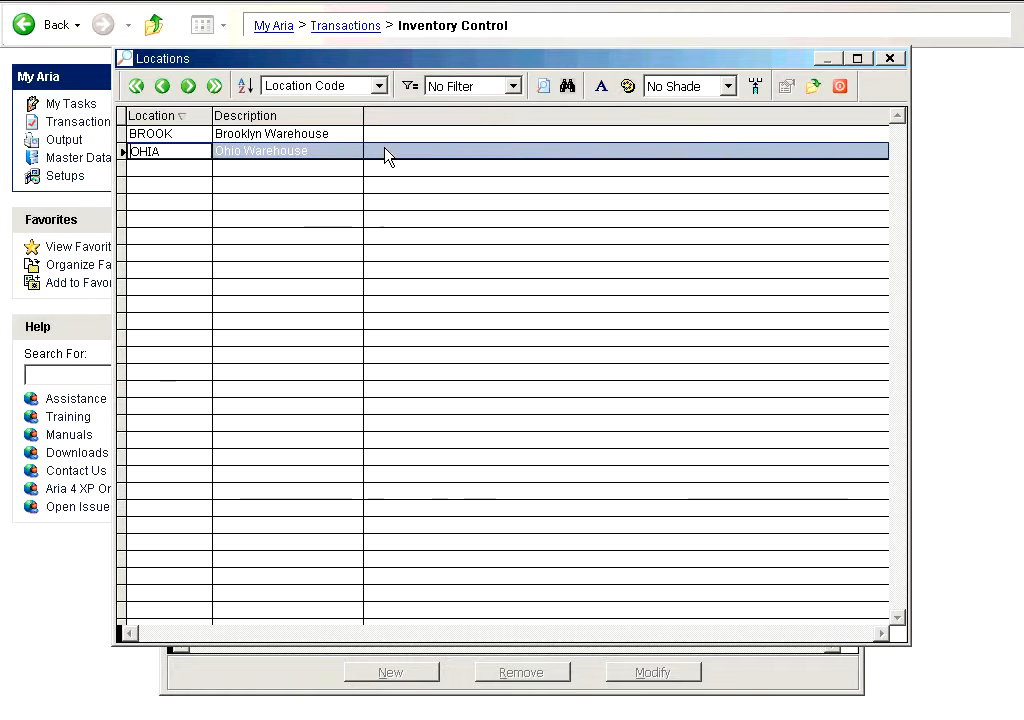
key(Return)
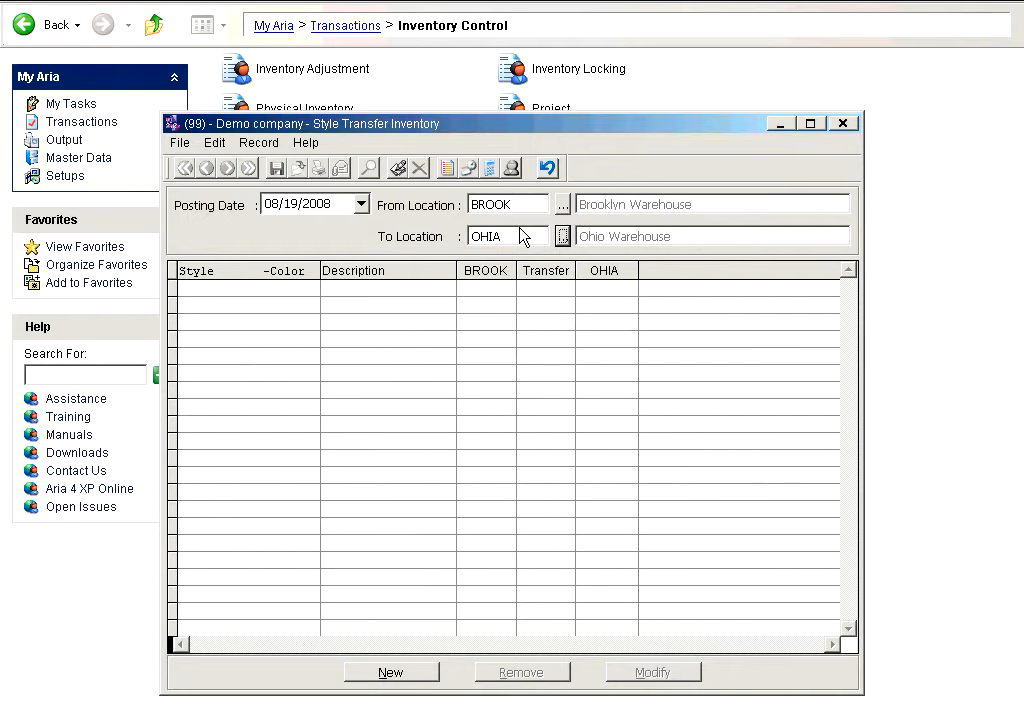
- Start a new transfer line and look up style I08W200-BLACK by searching the style list for I08
click(418, 672)
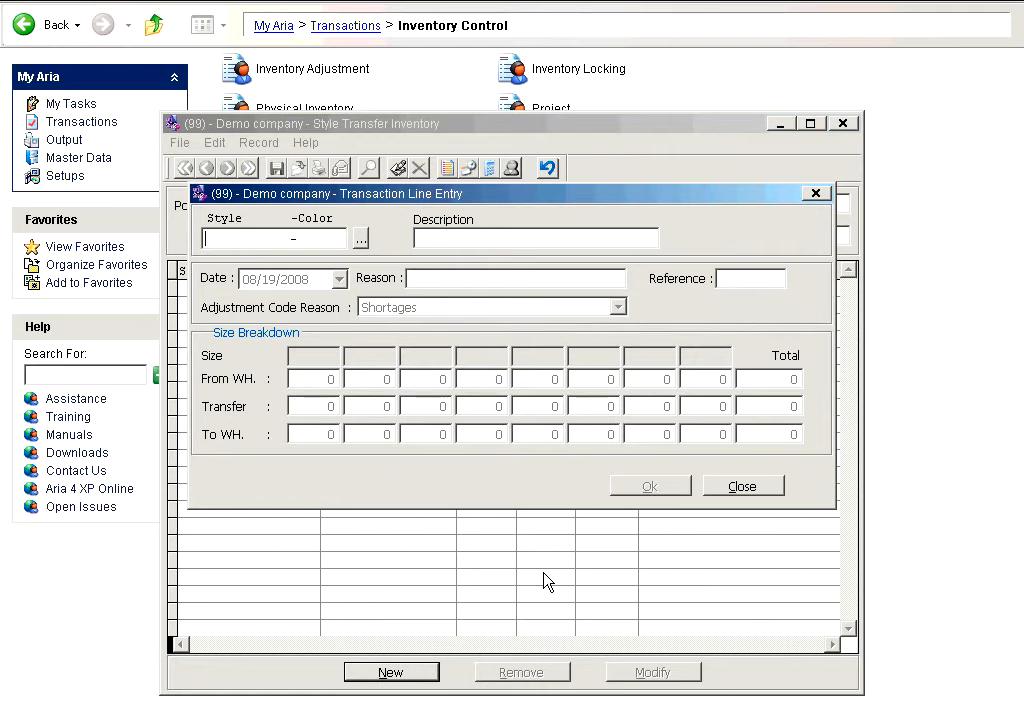
text(?)
key(Tab)
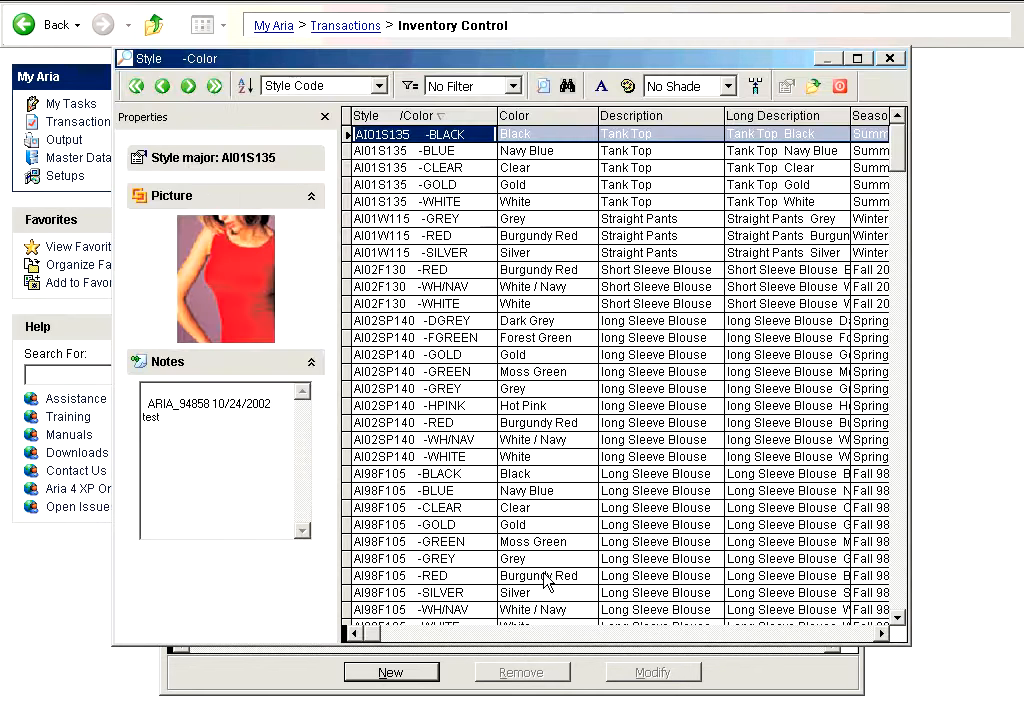
text(I08)
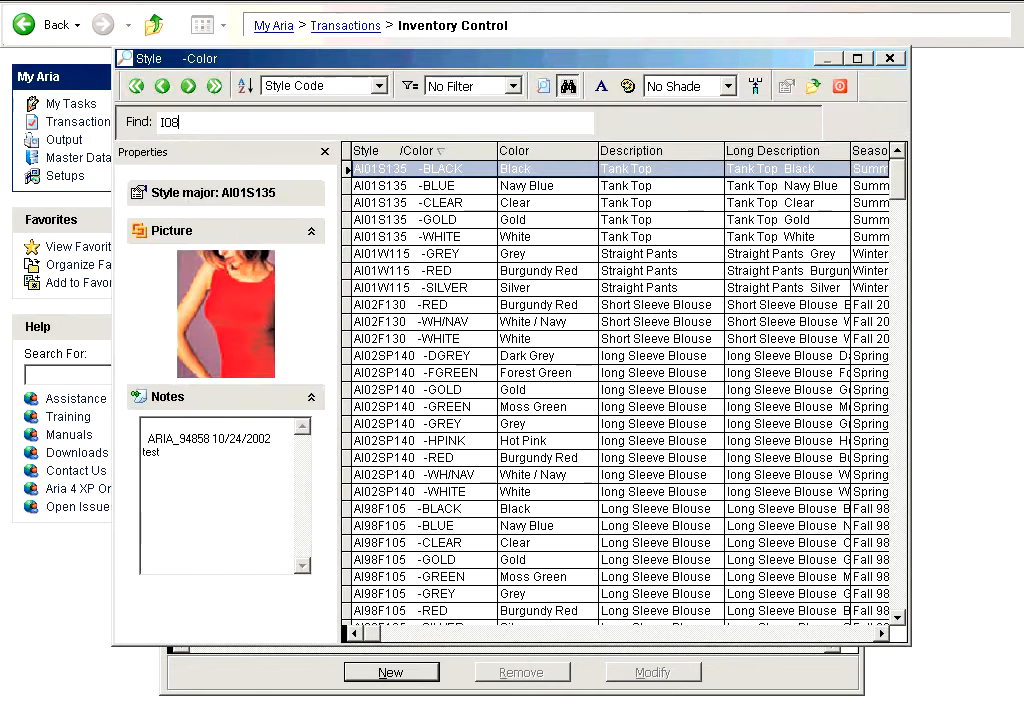
key(Return)
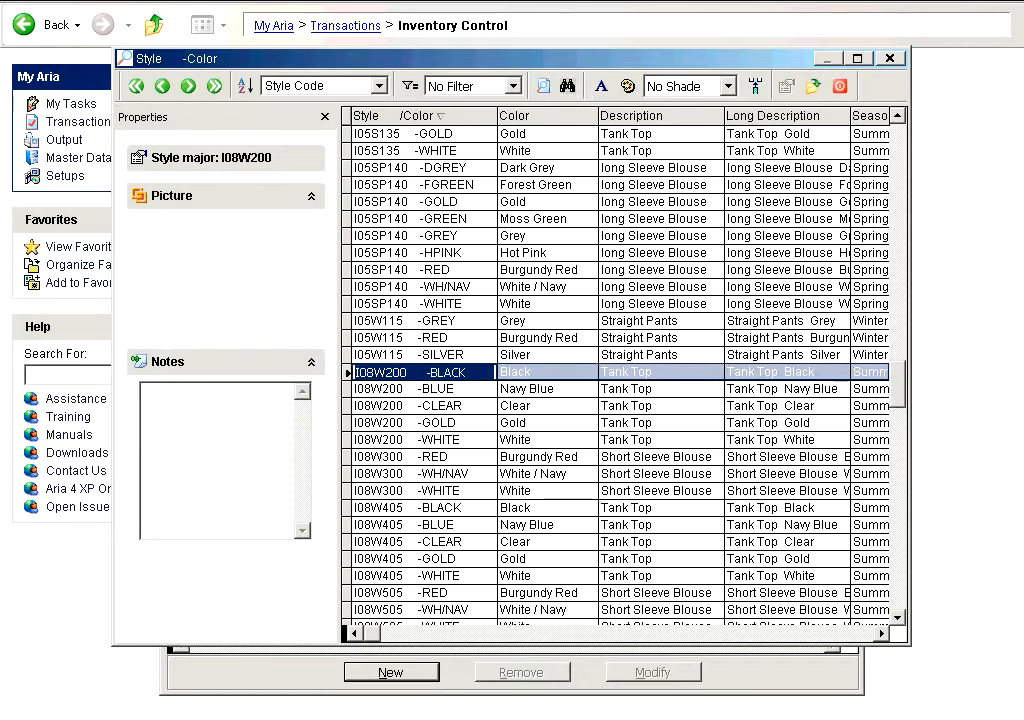
key(Return)
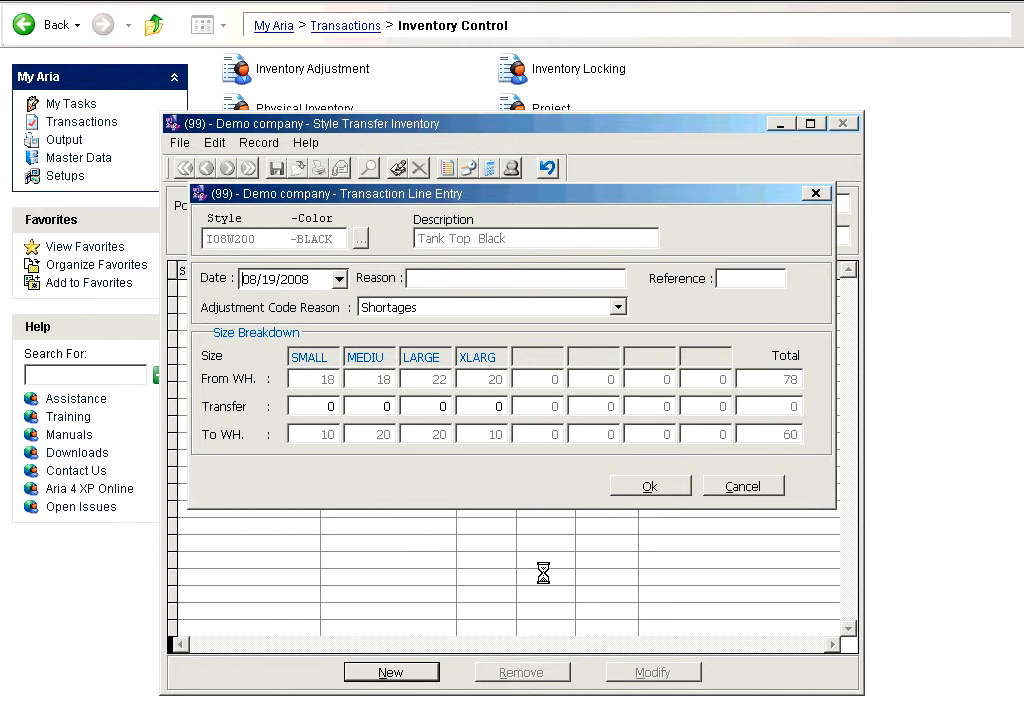
- Enter Transfer as the line's reason and 10 crt as its reference, and set the adjustment code reason to Overages
key(Tab)
text(Transfer)
key(Tab)
text(10 crt)
key(Tab)
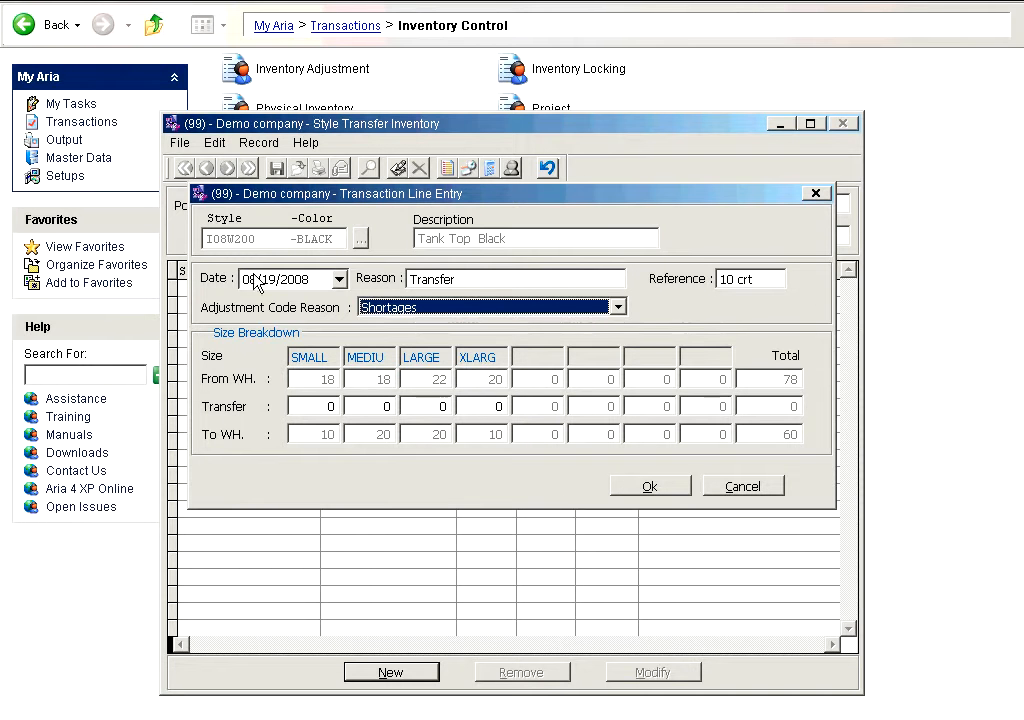
click(473, 310)
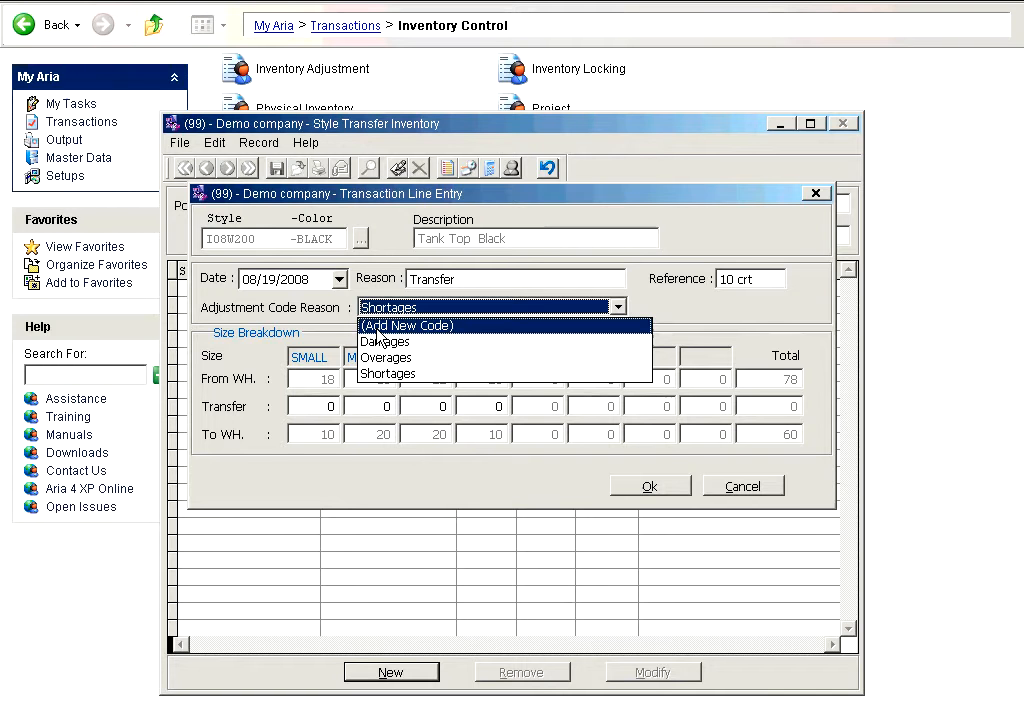
click(380, 360)
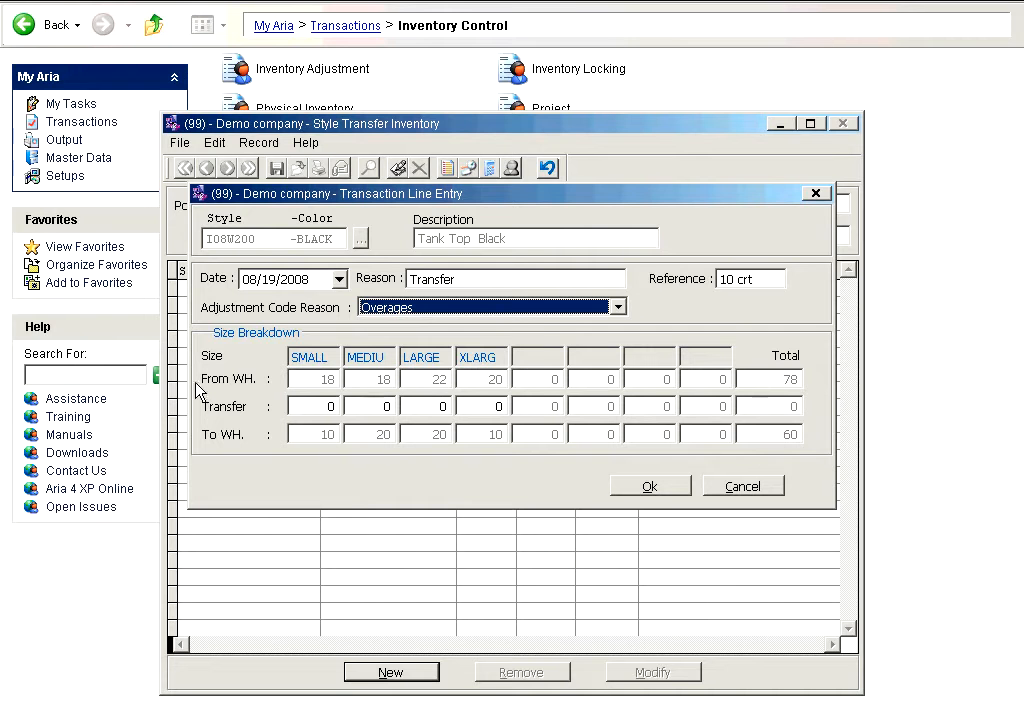
- Set the transfer quantity to 10 for each of the four sizes of the black tank top and accept the line
click(305, 405)
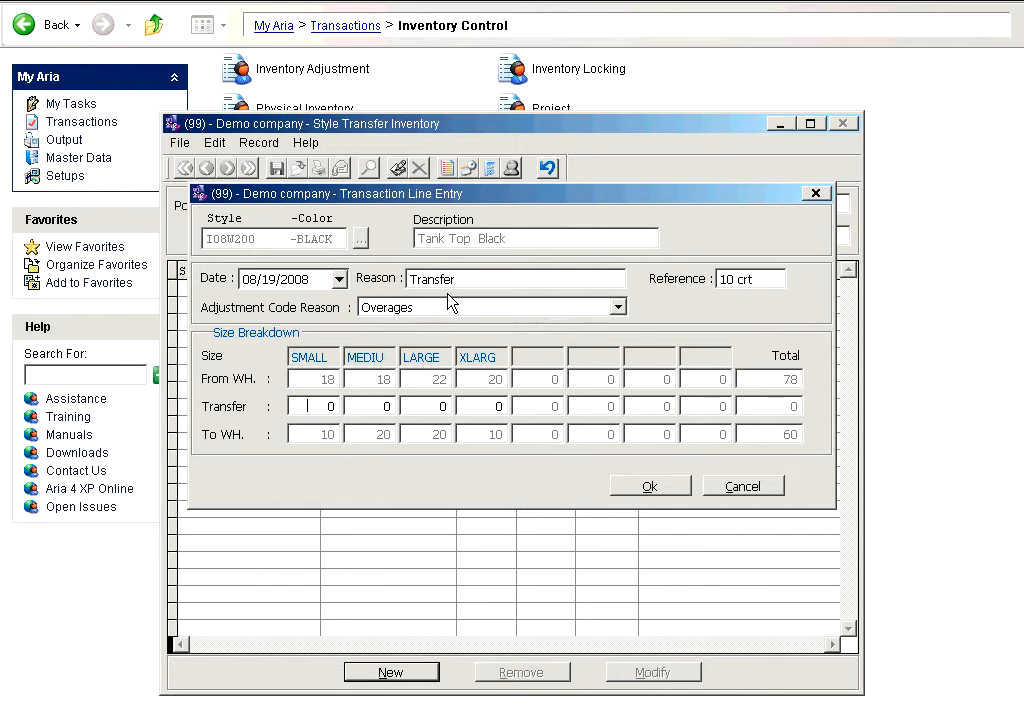
text(10)
key(Tab)
text(10)
key(Tab)
text(10)
key(Tab)
text(10)
key(Tab)
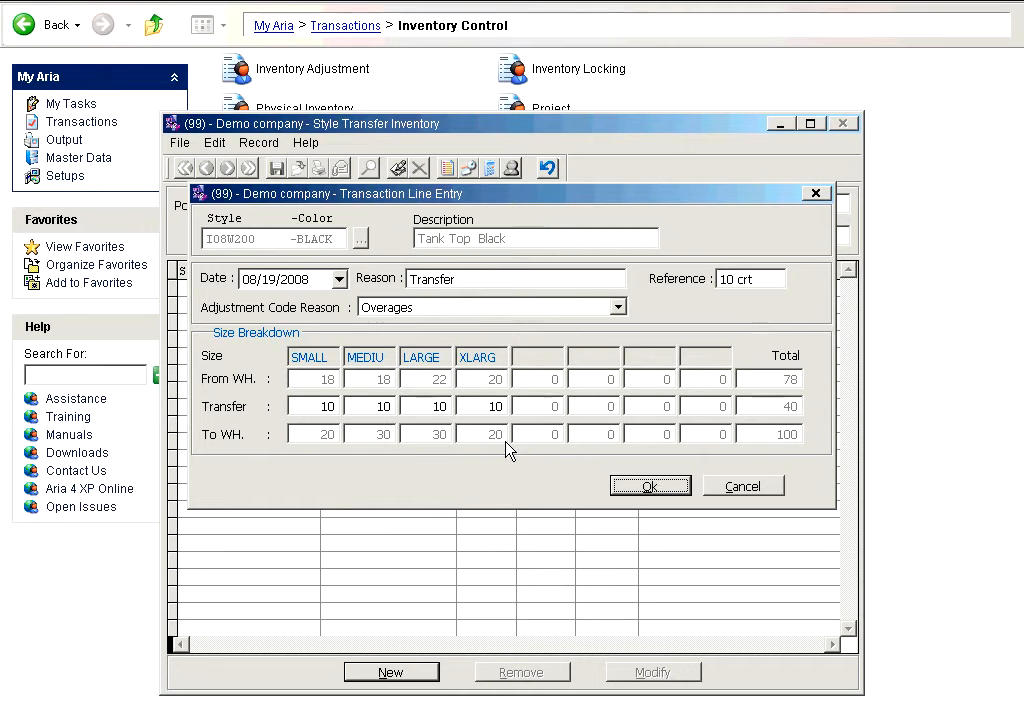
click(650, 486)
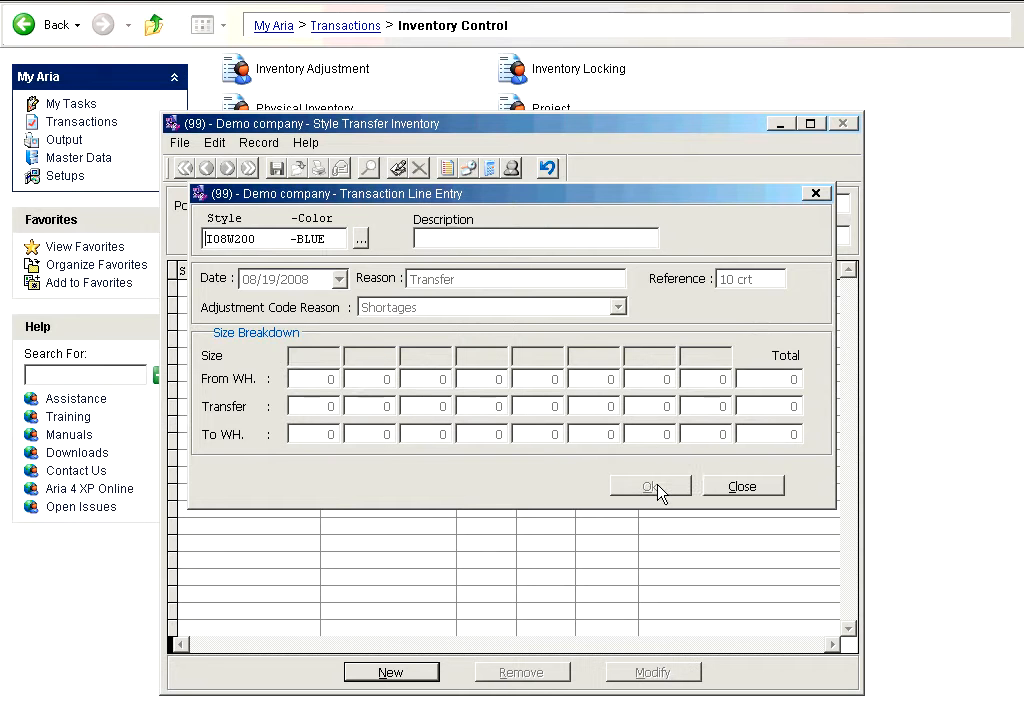
- Add a transfer line for style I08W200-BLUE with 3 pieces in each of the four sizes, and finish line entry
key(Tab)
click(298, 405)
text(3)
key(Tab)
text(3)
key(Tab)
text(3)
key(Tab)
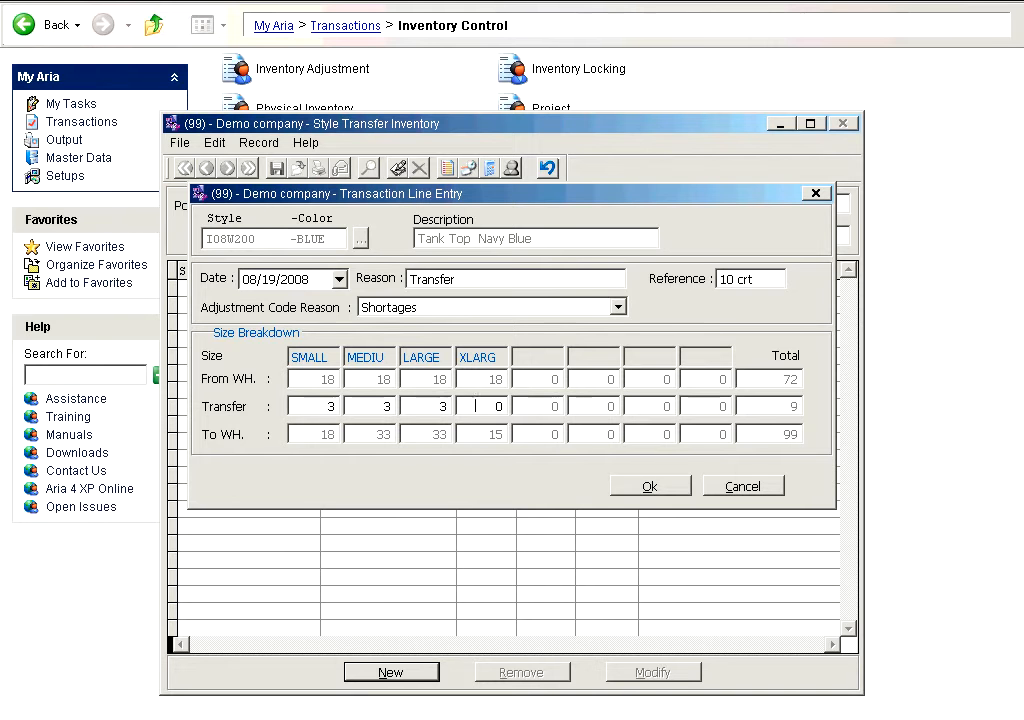
text(3)
key(Tab)
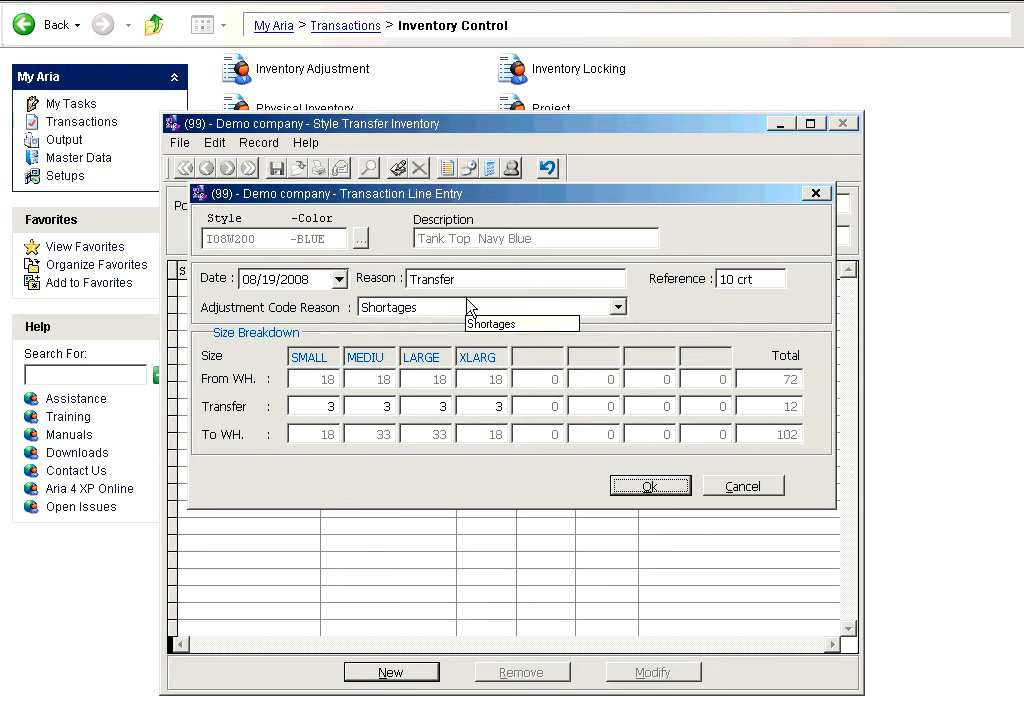
click(654, 485)
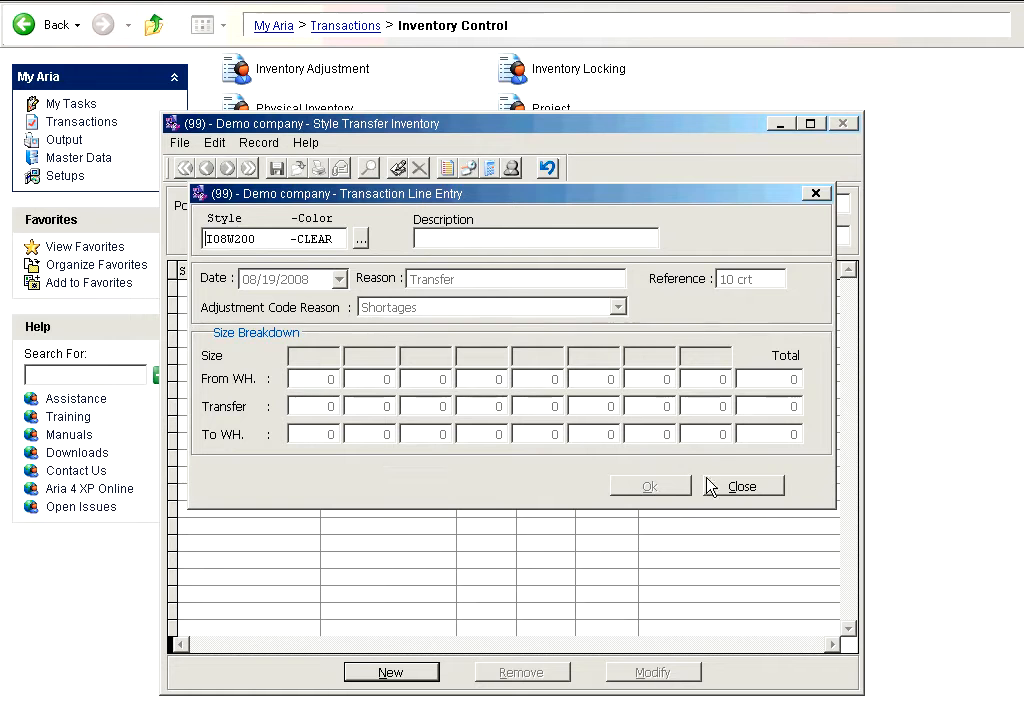
click(740, 486)
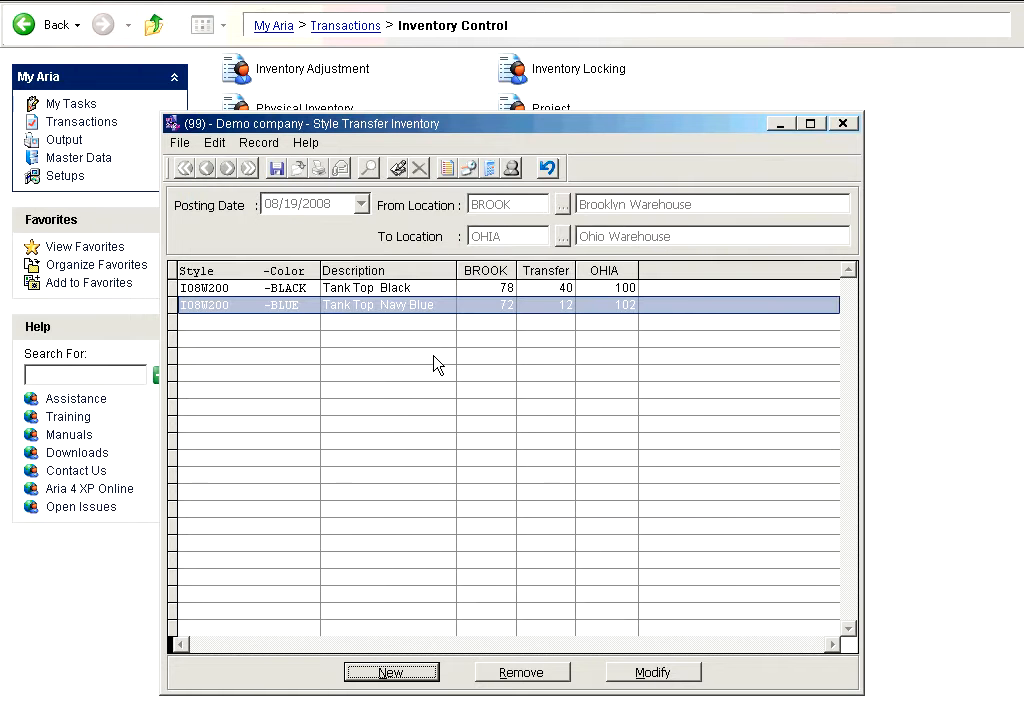
- Review the two transfer lines and view the entry details of the I08W200-BLUE line
click(449, 288)
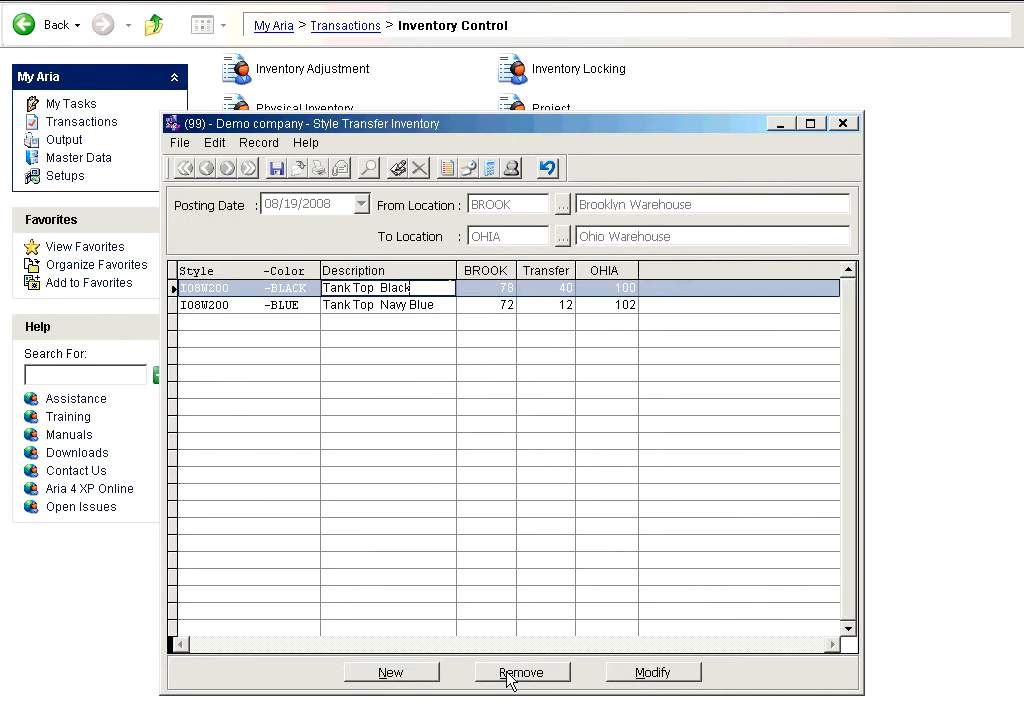
click(472, 304)
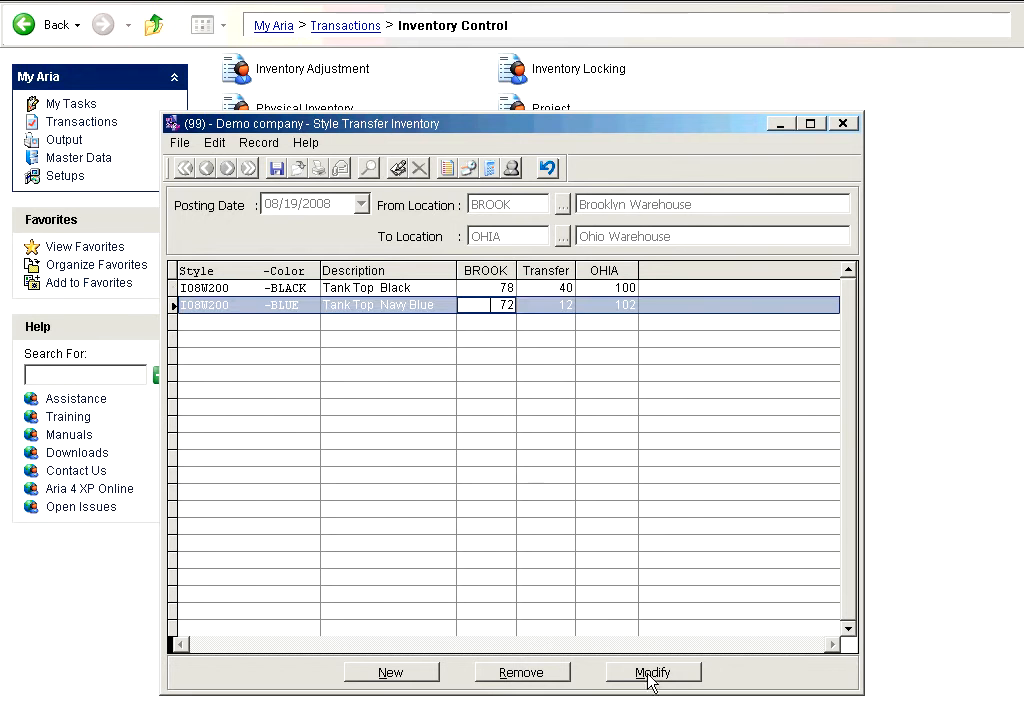
click(696, 672)
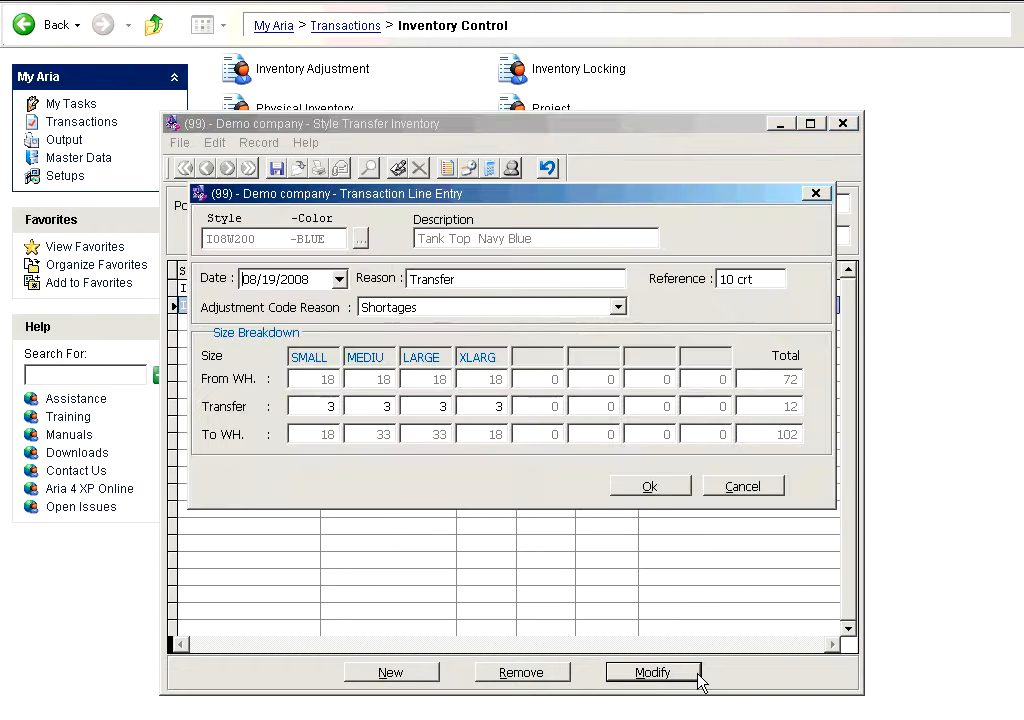
click(738, 487)
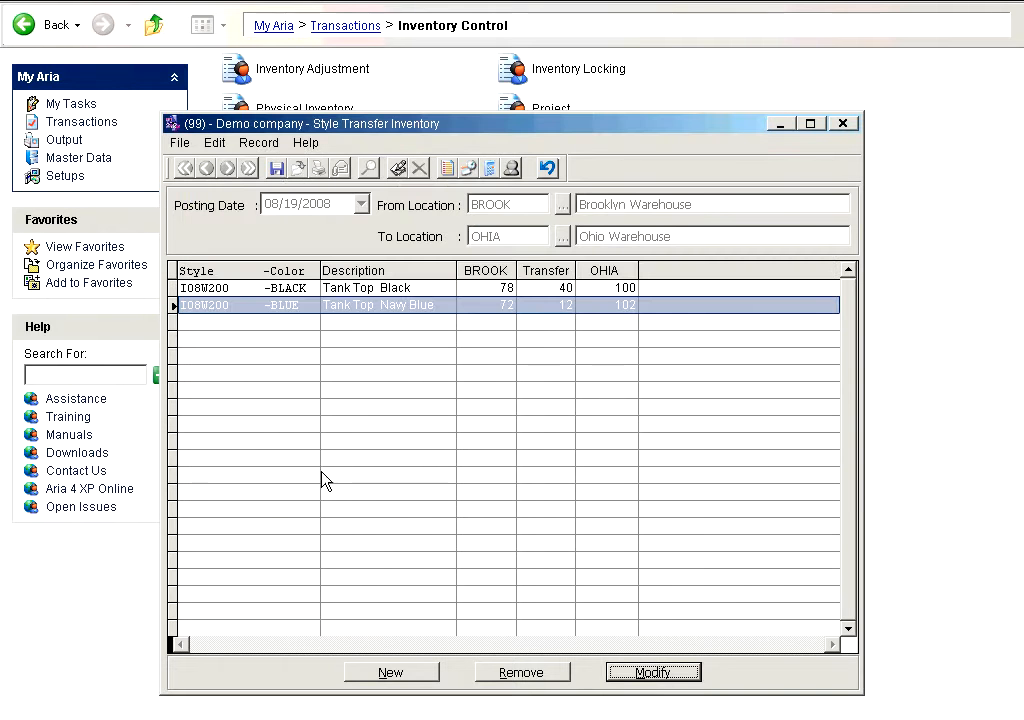
- Save the inventory transfer without printing the Inventory Adjustment journal, and close the transfer window
click(280, 168)
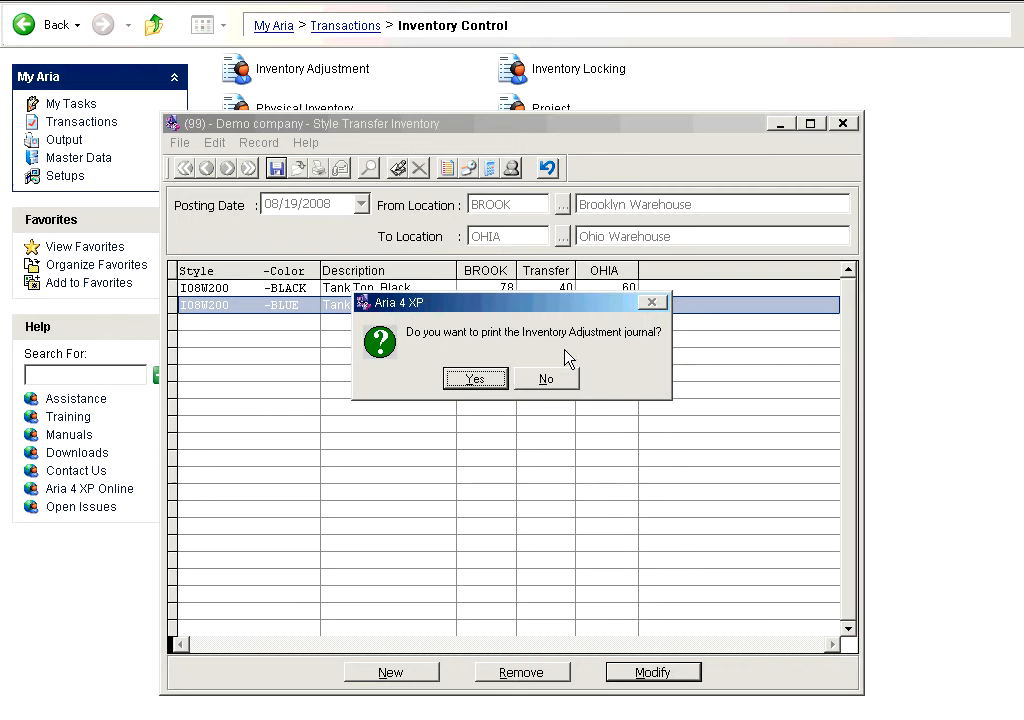
click(533, 381)
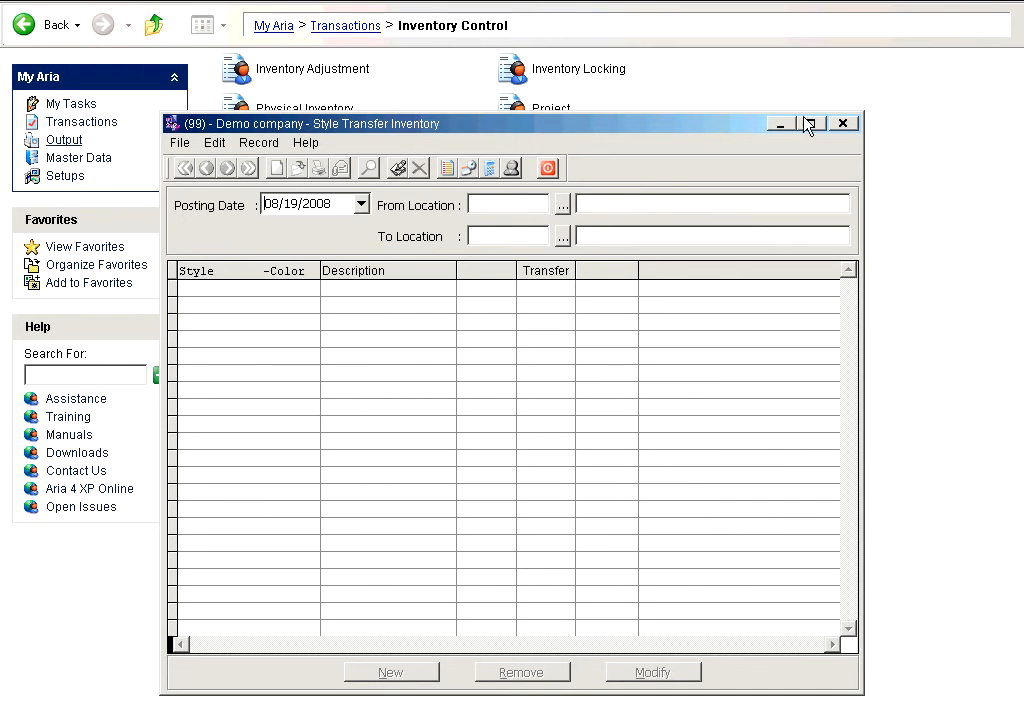
click(845, 122)
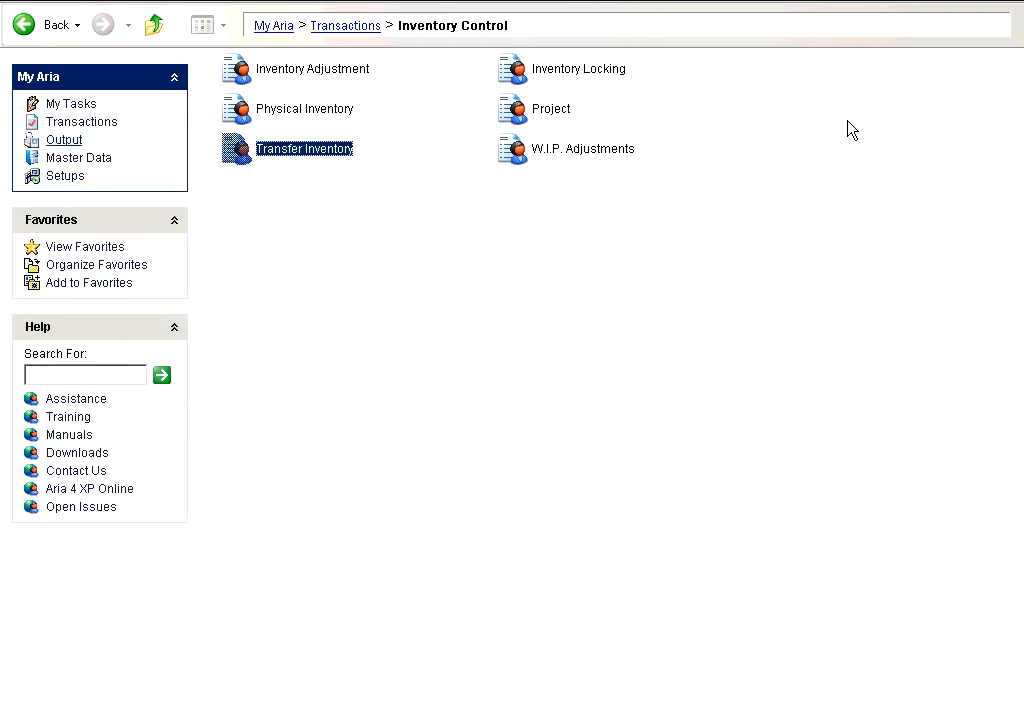